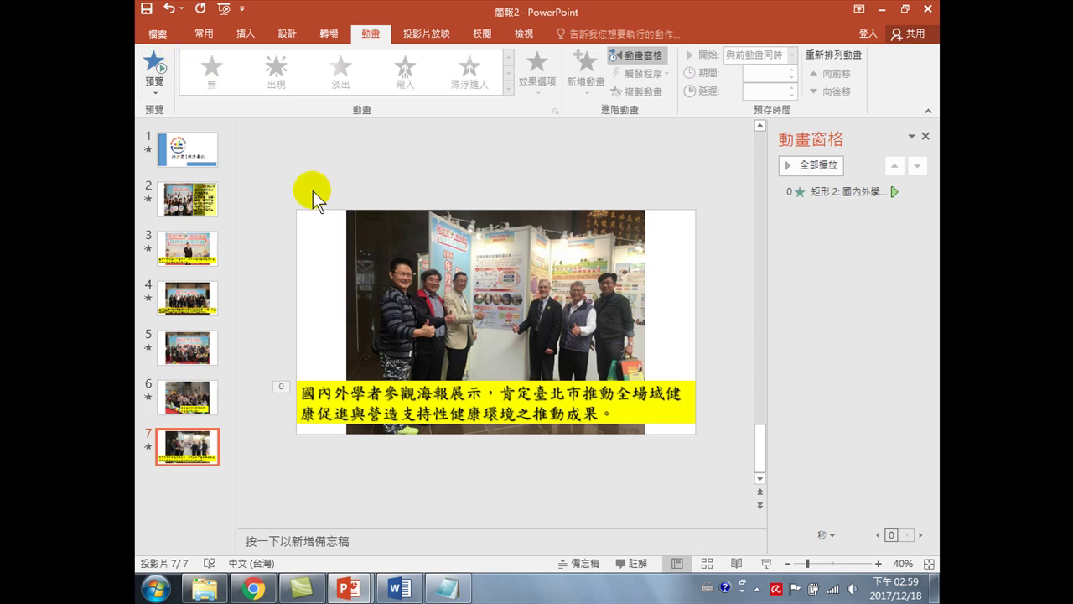
Open the full Save As dialog for the presentation, currently named 簡報2.pptx.
left_click(157, 34)
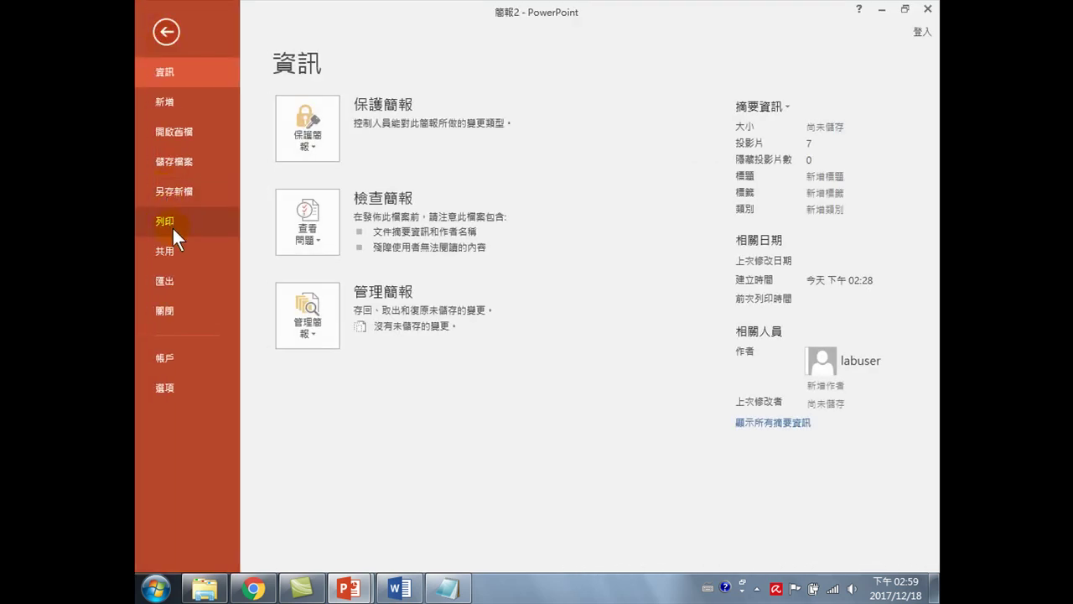
left_click(178, 157)
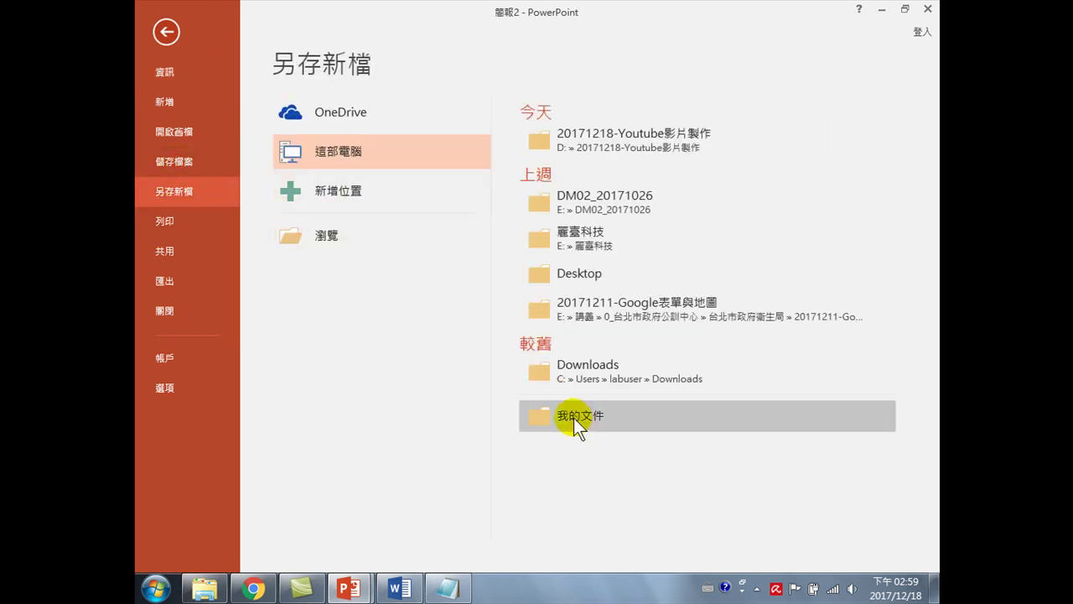
left_click(333, 237)
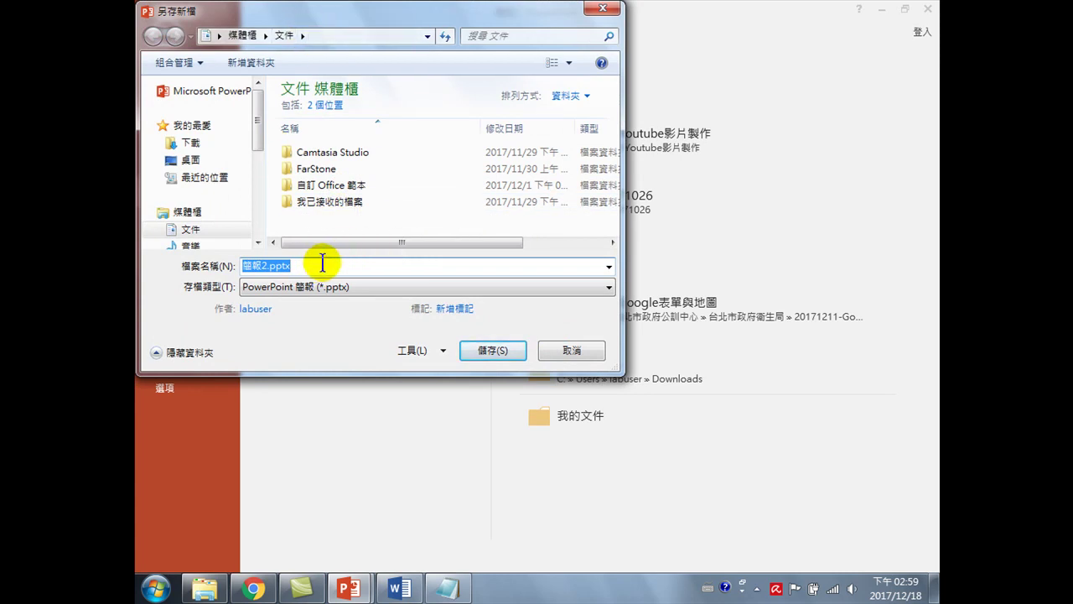
Clear 簡報2 from the file name and start typing the Chinese title with the IME.
type("tu")
key("BackSpace")
key("BackSpace")
key("ctrl+shift")
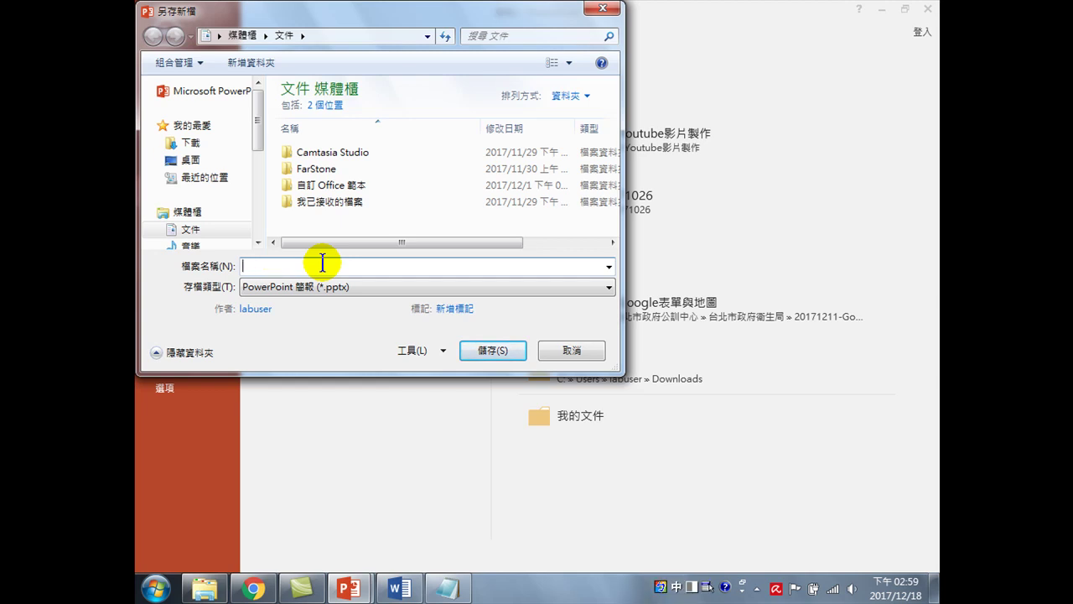
type("呃")
key("BackSpace")
type("hgk動起夾")
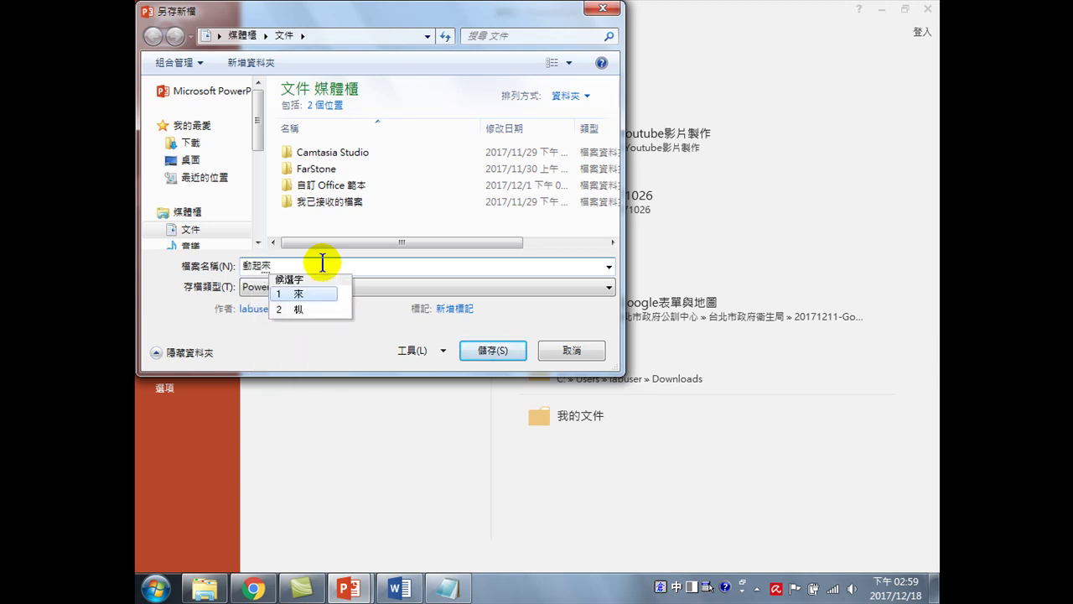
type("1")
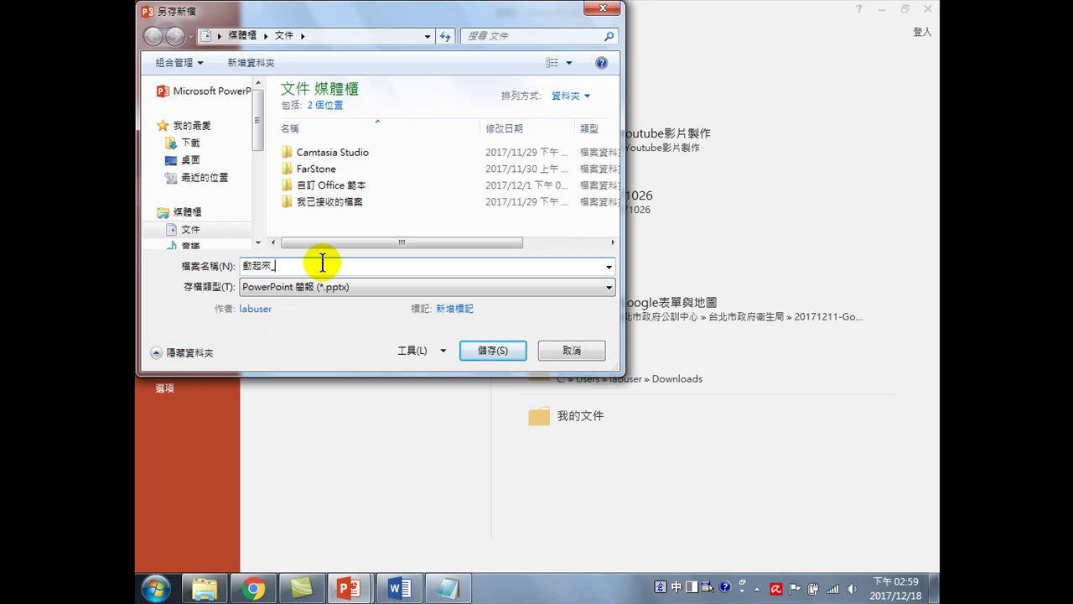
type("_")
type("4")
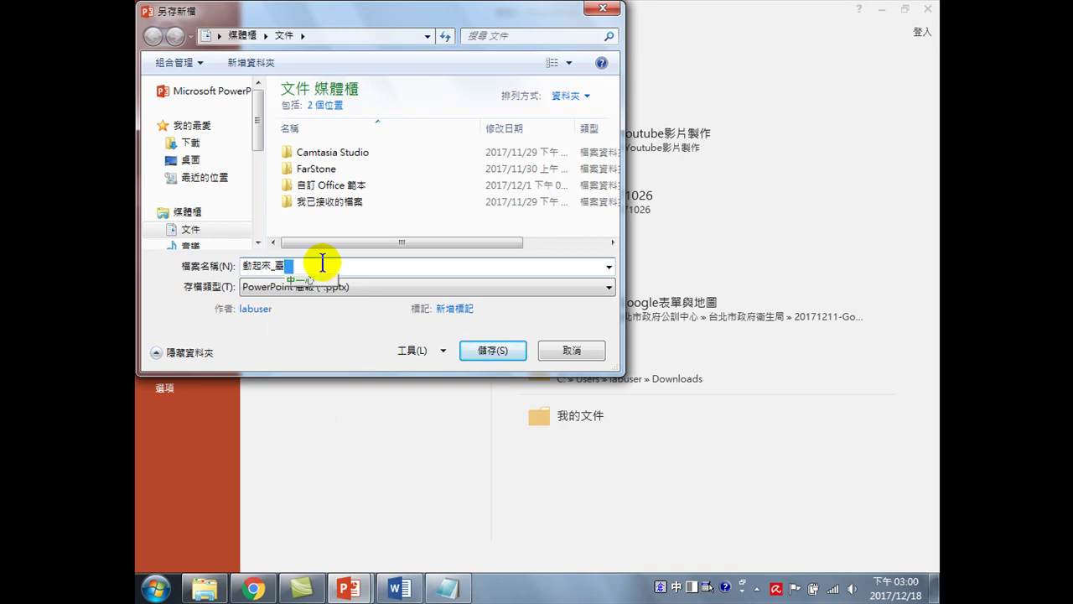
Check the Word document's title 站出來!樂活臺北, then return to the Save As dialog.
left_click(399, 587)
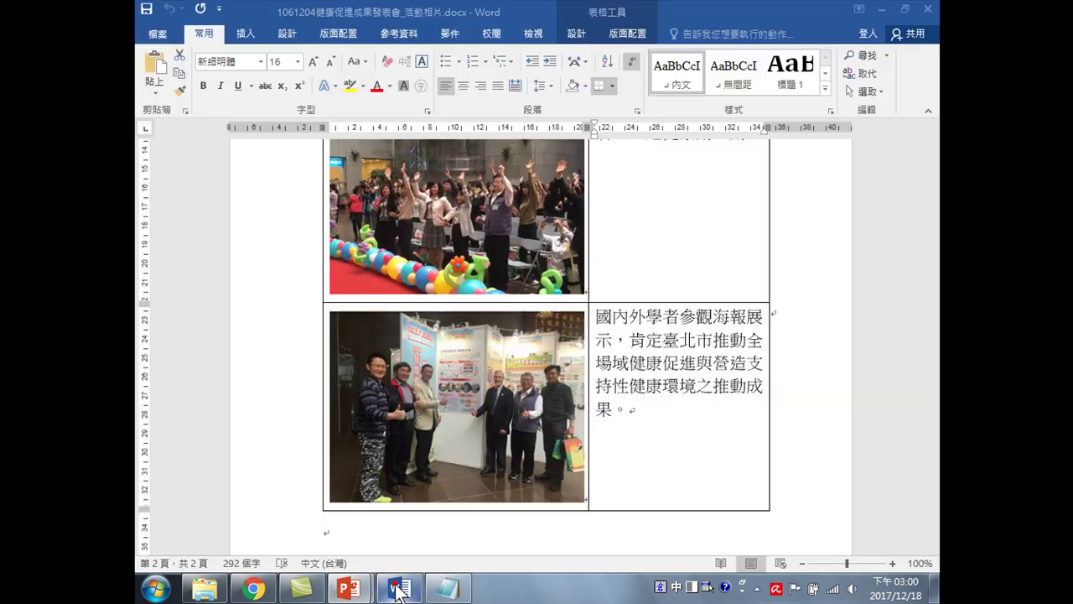
scroll(545, 336, "up", 5)
scroll(515, 240, "up", 5)
scroll(479, 240, "up", 5)
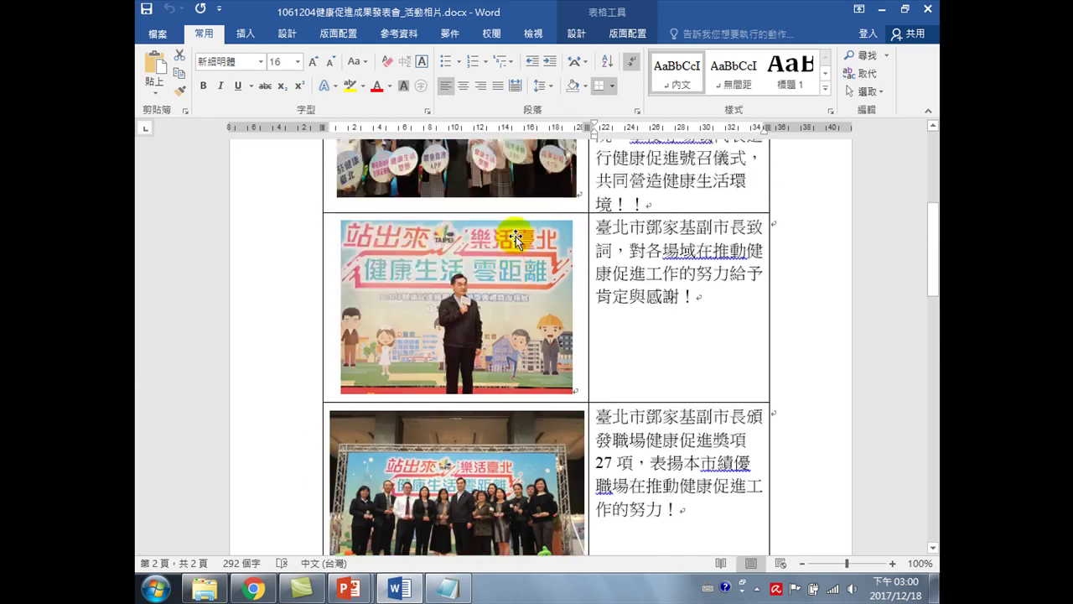
scroll(510, 240, "up", 5)
scroll(435, 250, "up", 2)
left_click_drag(419, 248, 537, 252)
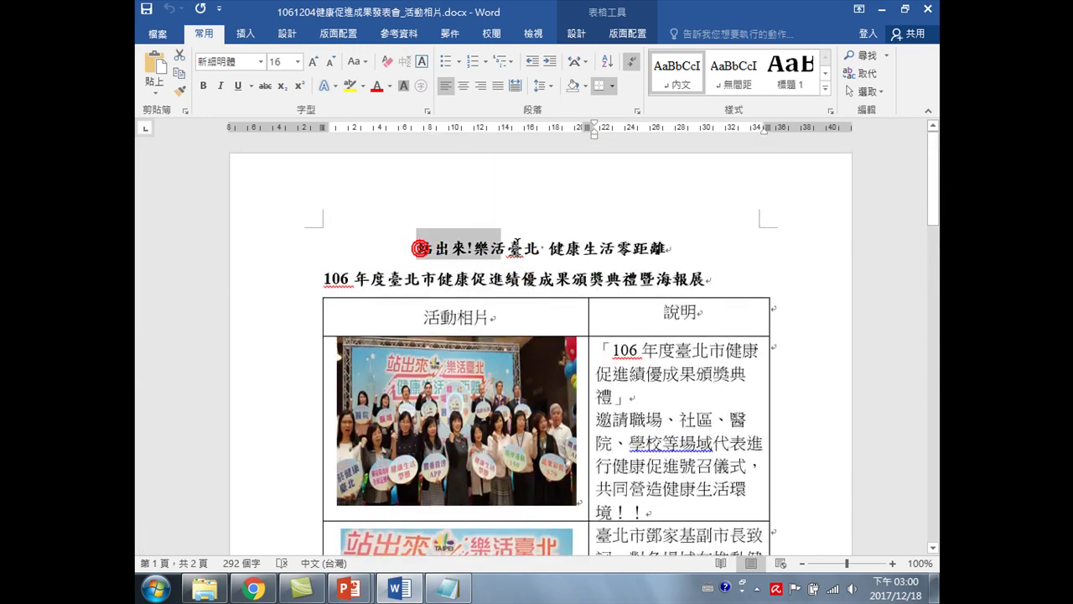
key("alt+Tab")
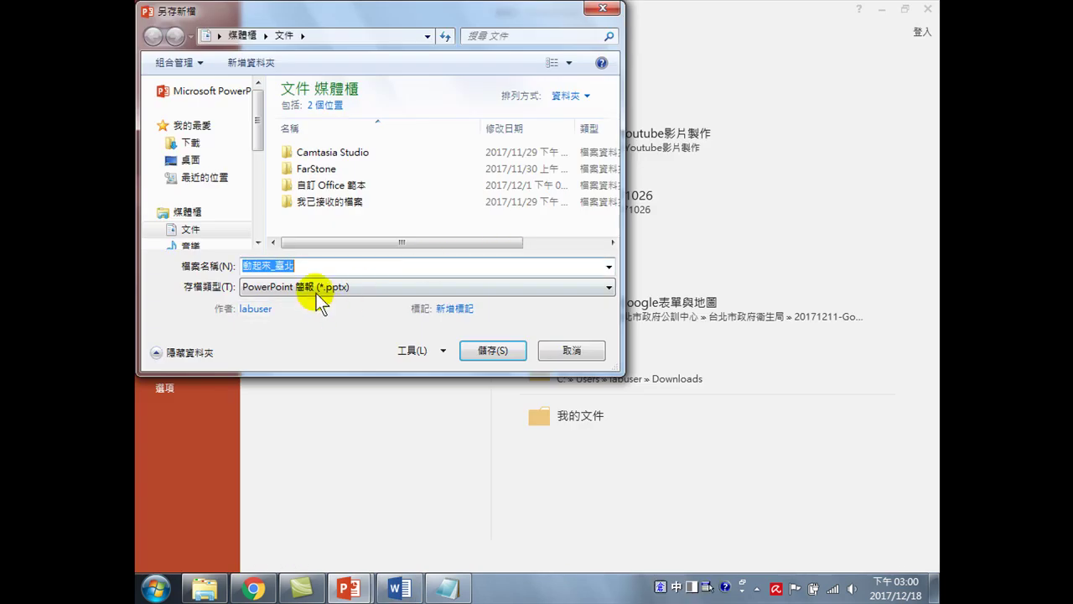
Insert 站 at the start of the file name and delete the wrong character 起.
left_click(256, 266)
type("站")
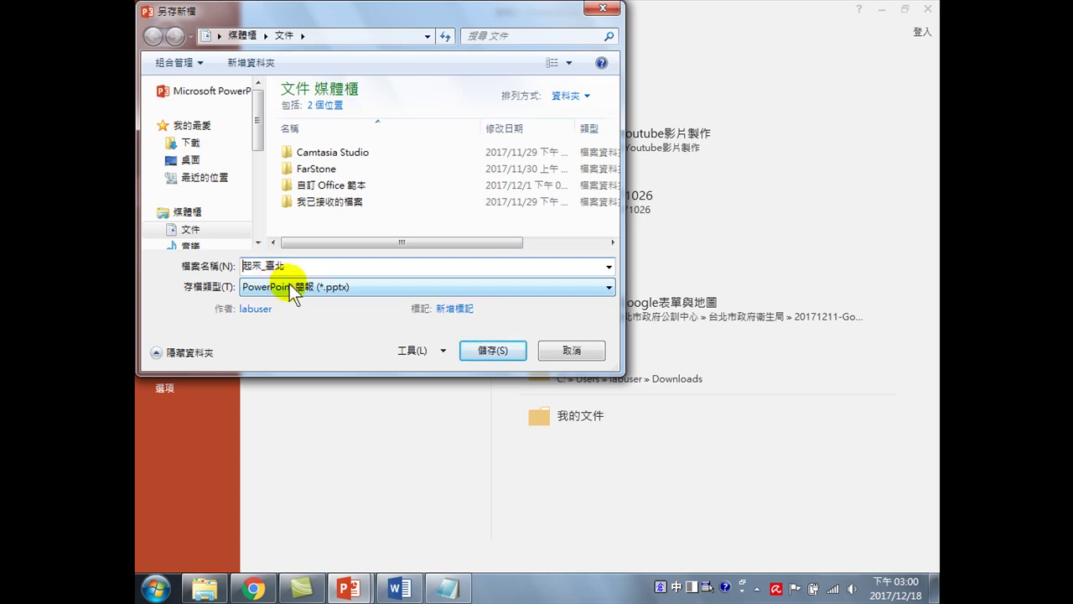
key("Down")
key("Escape")
key("Right")
key("BackSpace")
Remove the stray uu, switch input method, and type 出, positioning before 臺北.
type("uu")
key("ctrl+space")
key("BackSpace")
key("BackSpace")
key("BackSpace")
key("ctrl+space")
key("ctrl+space")
key("ctrl+shift")
type("出")
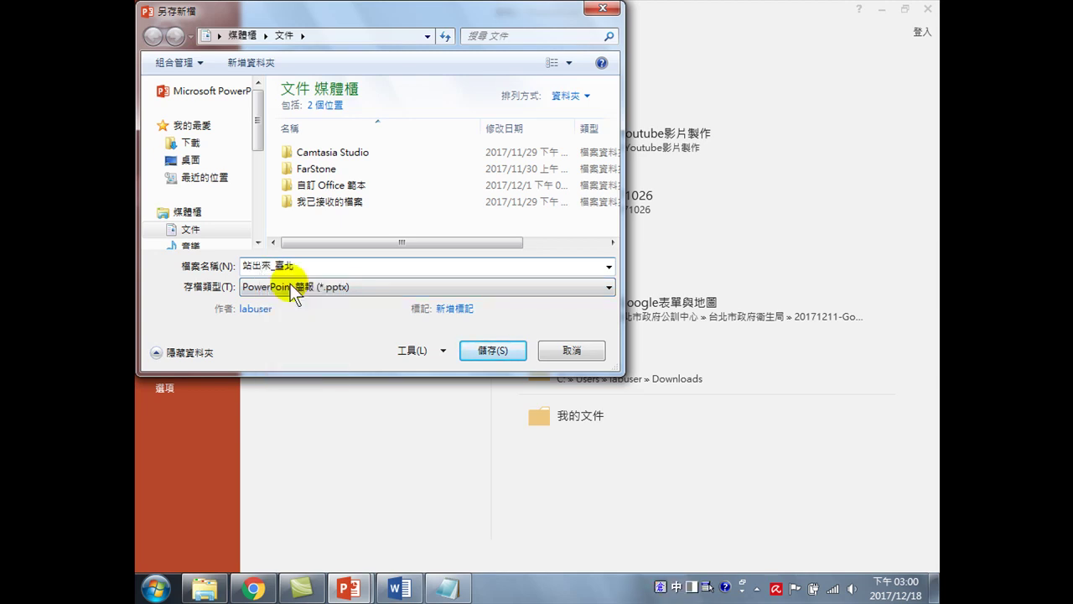
key("Right")
key("Down")
Save as 站出來_樂活臺北.pptx, then set video export to Internet quality 1280 x 720, 05.00 s per slide.
type("讓活")
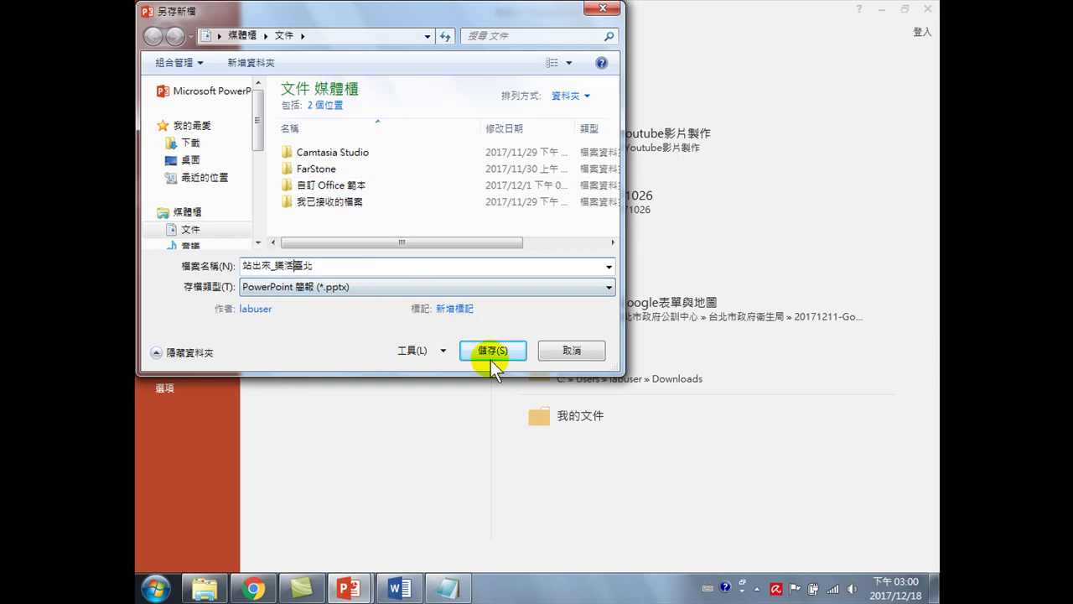
left_click(493, 352)
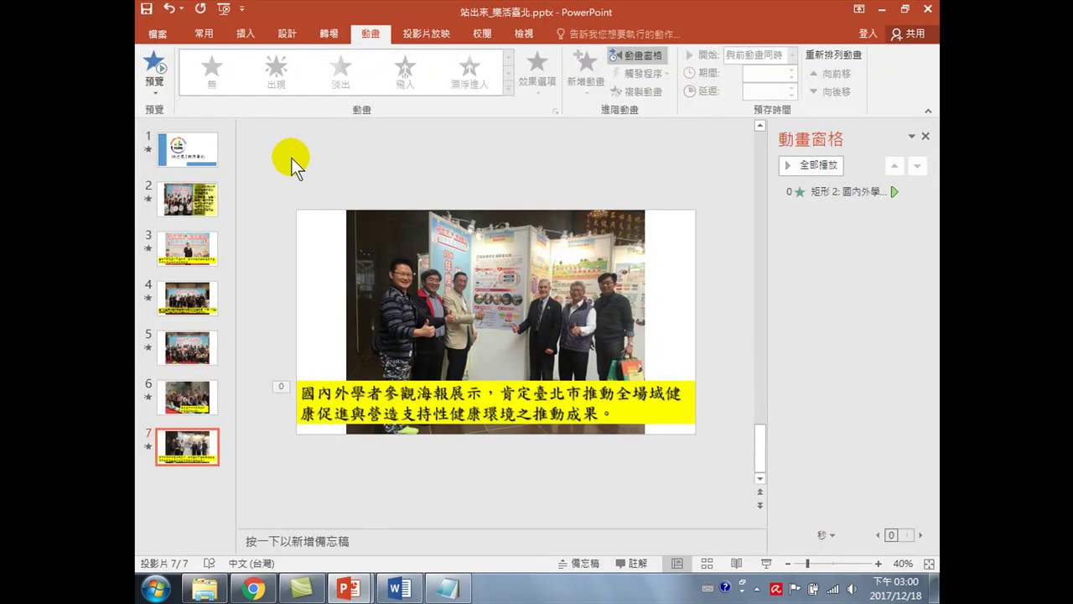
left_click(159, 30)
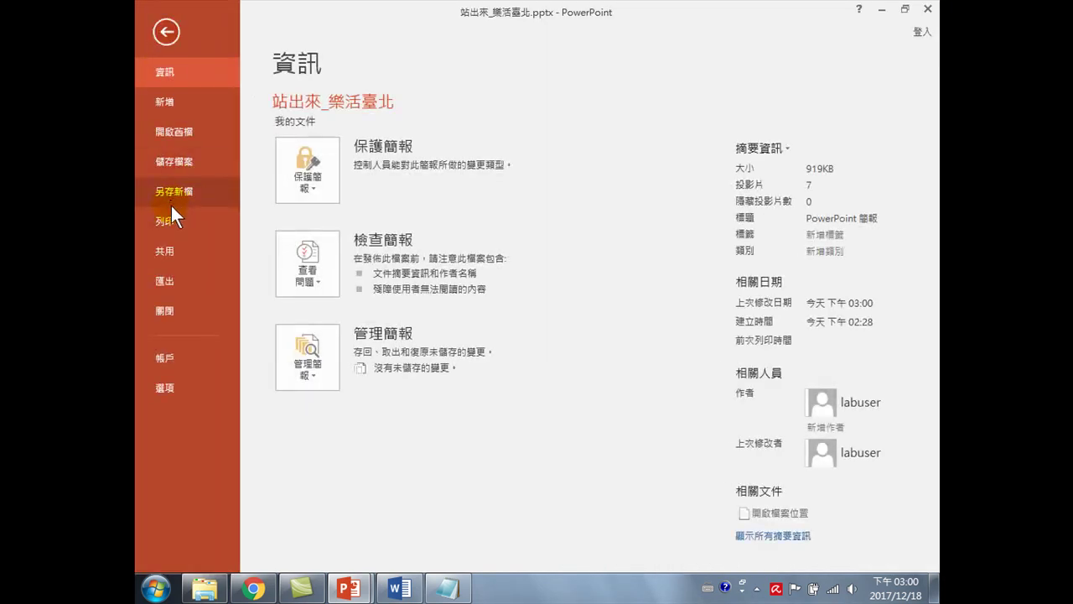
left_click(168, 279)
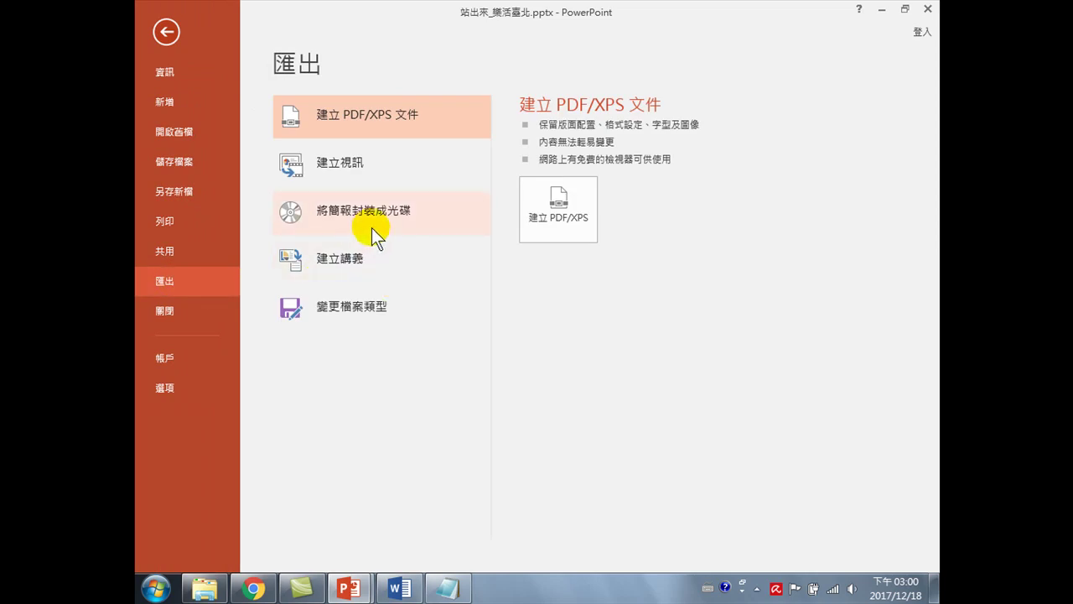
left_click(345, 163)
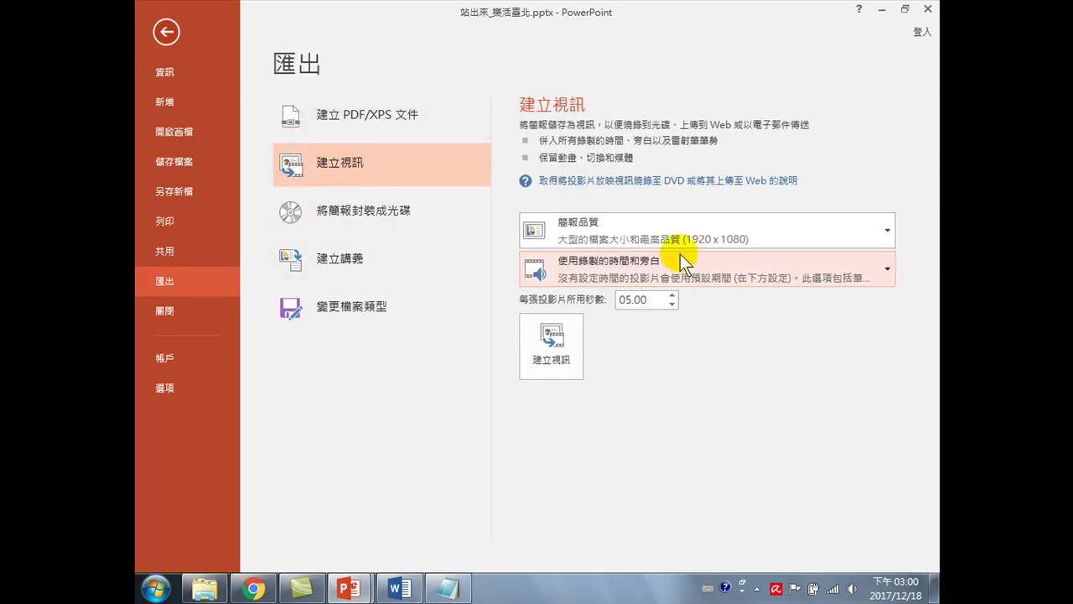
left_click(676, 237)
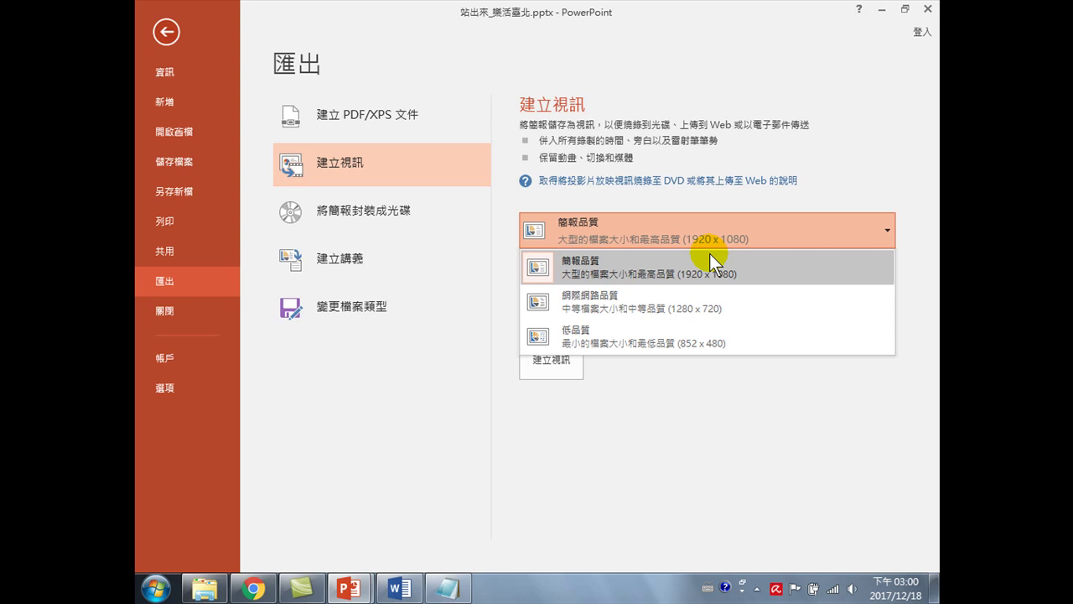
left_click(700, 308)
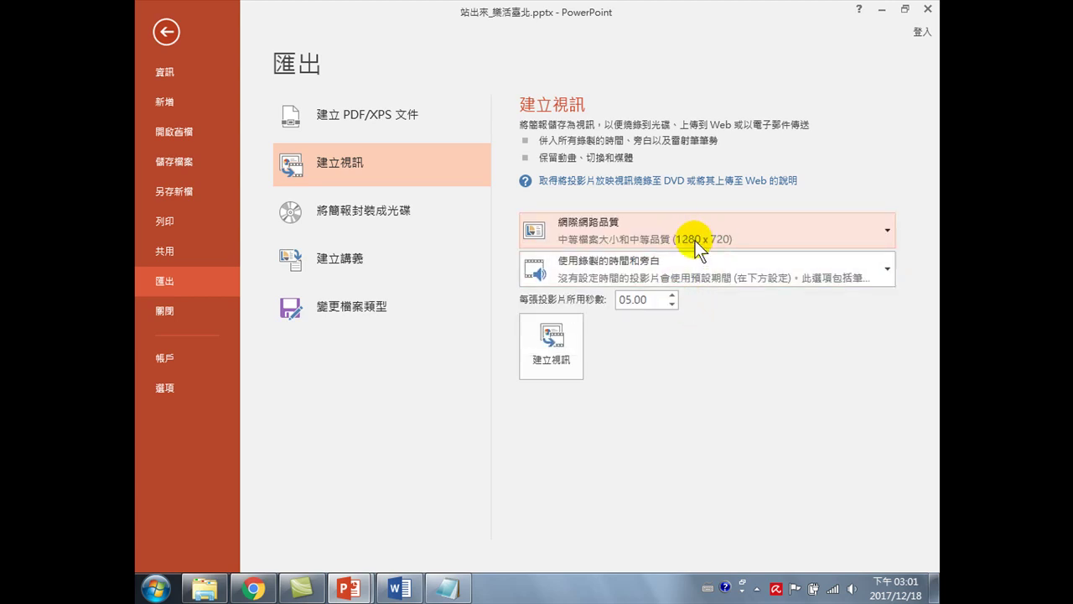
left_click(642, 302)
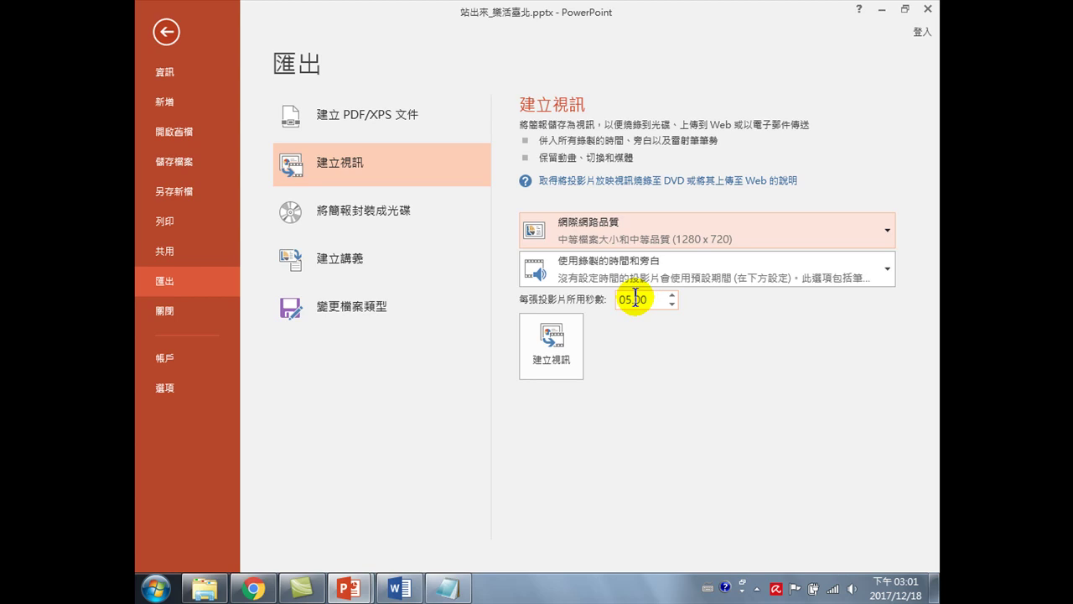
Create the video and save it as 站出來_樂活臺北.mp4.
left_click(551, 339)
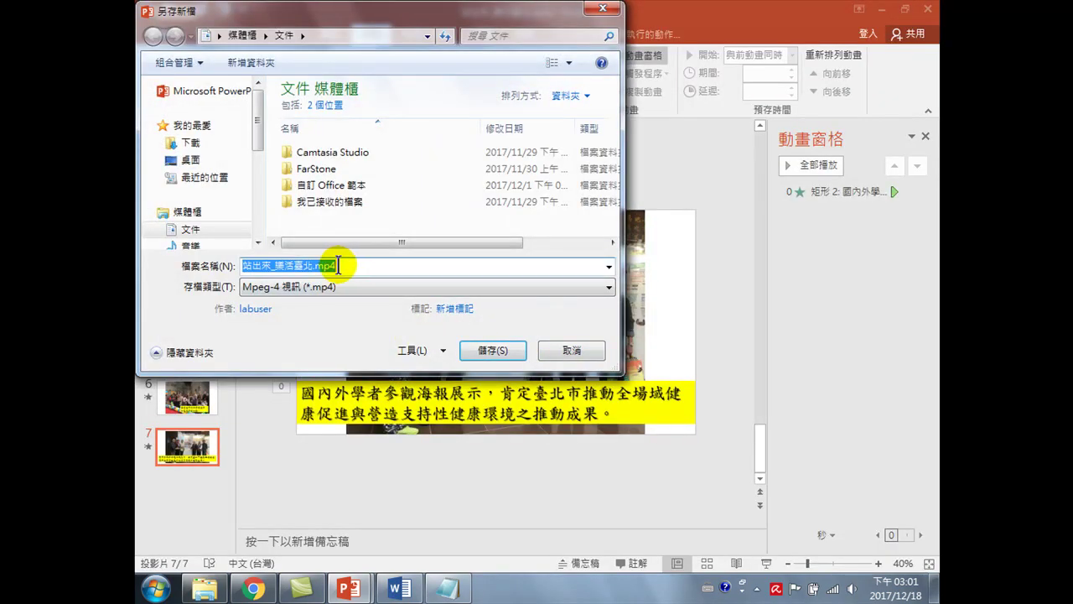
left_click(463, 350)
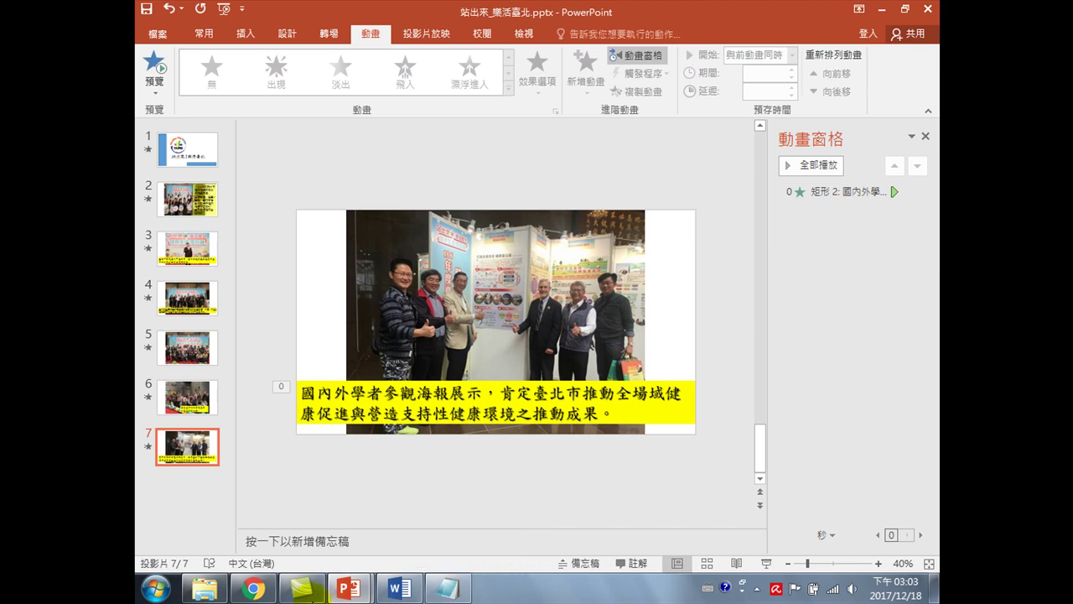
Check 站出來_樂活臺北.mp4's properties in the Documents library: 1280 x 720, 00:01:29.
left_click(205, 589)
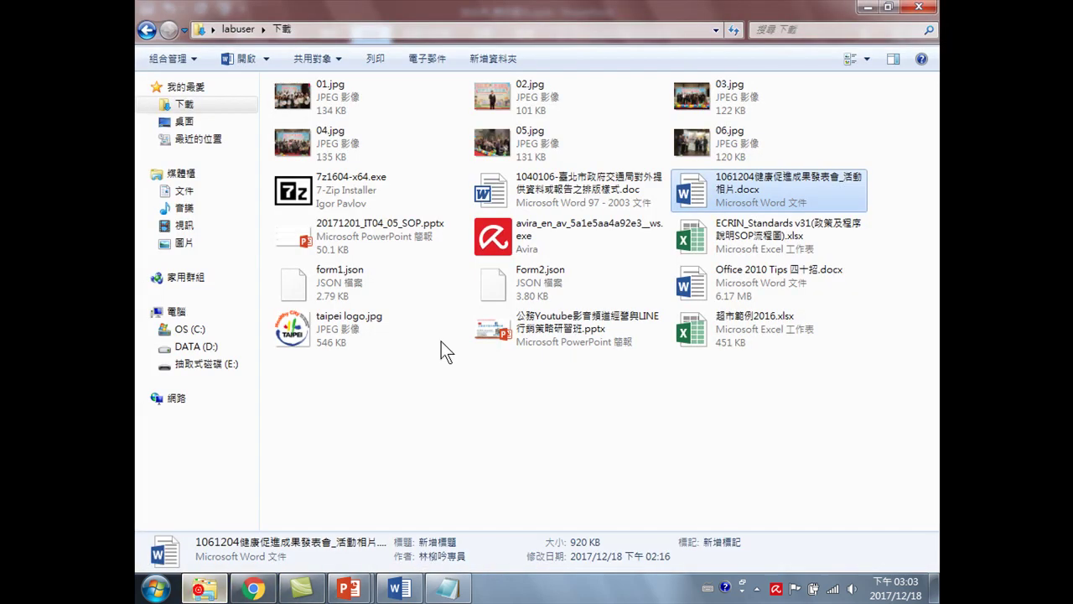
left_click(184, 191)
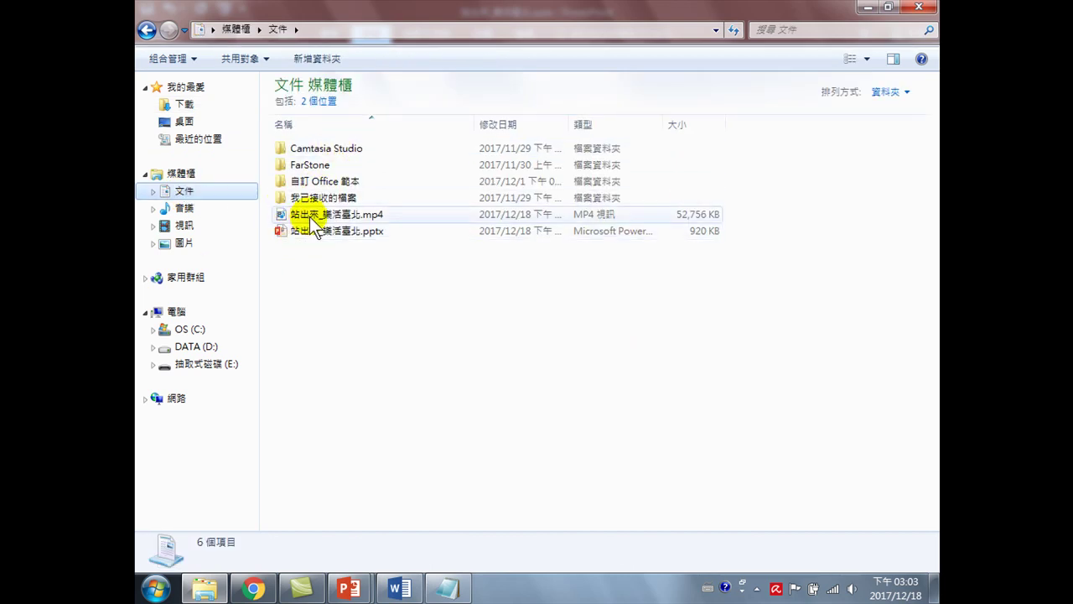
left_click(311, 214)
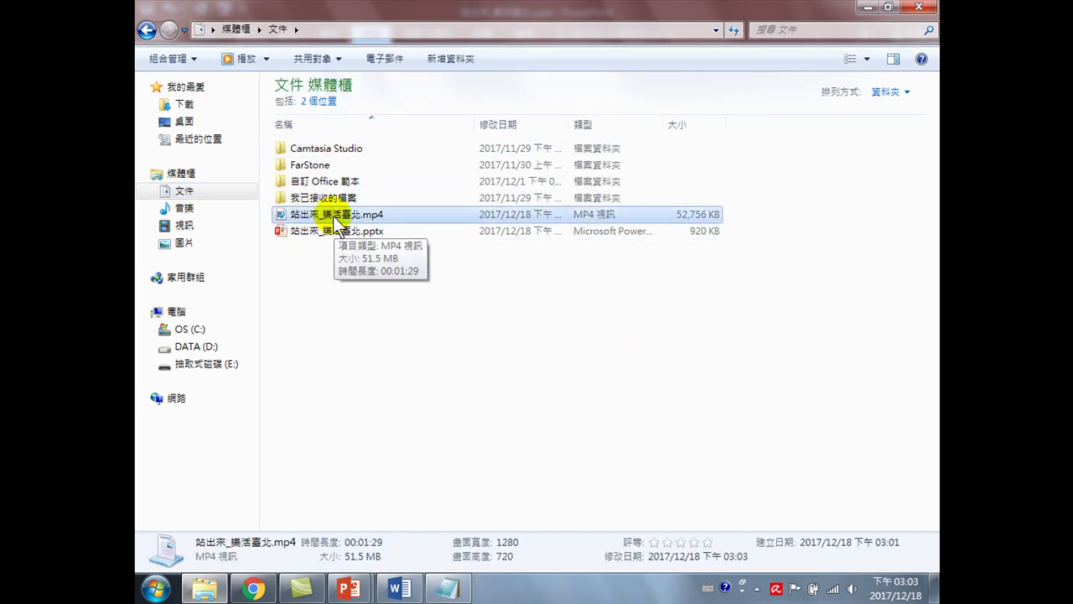
right_click(582, 212)
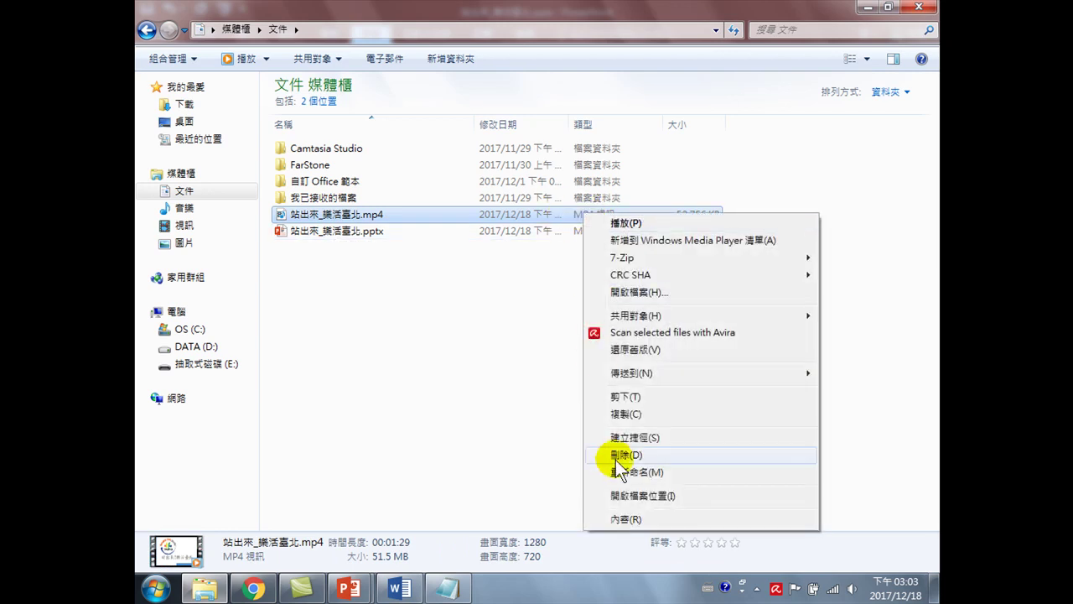
left_click(631, 520)
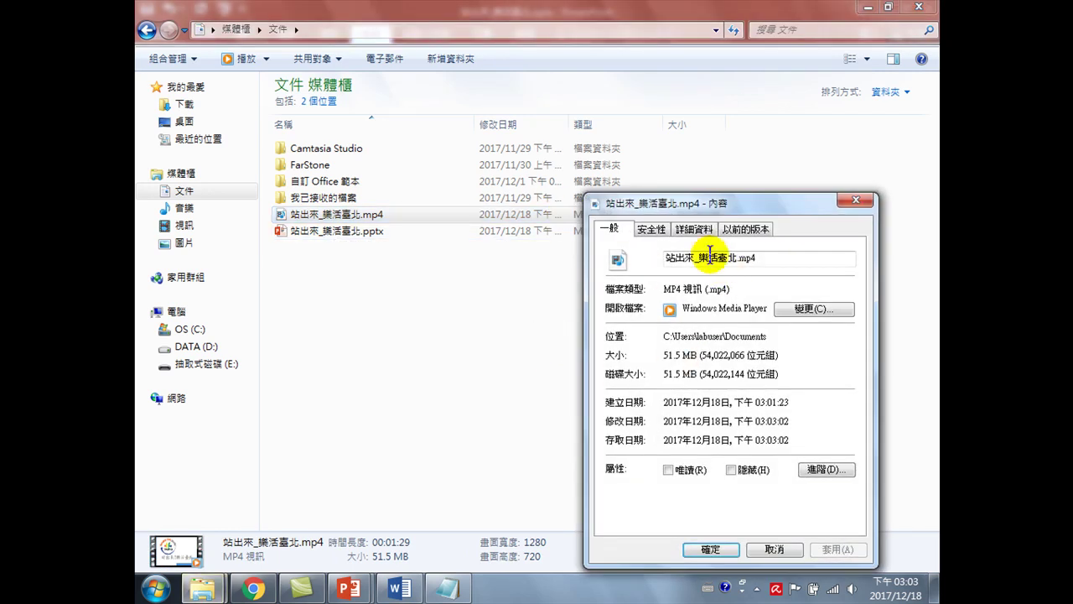
left_click(693, 230)
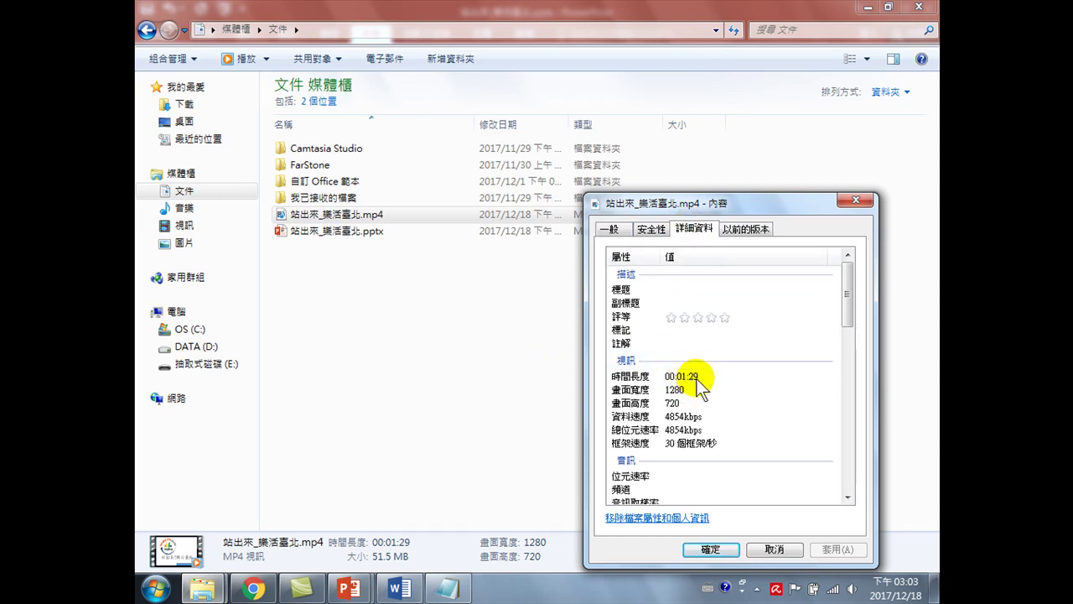
left_click(713, 550)
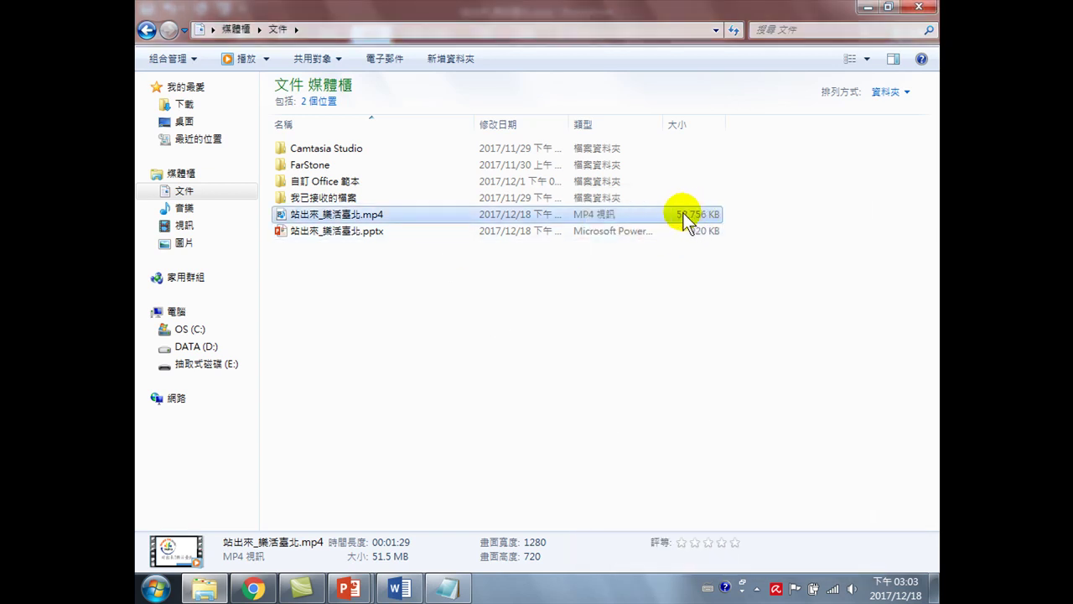
Open the MP4 in Windows Media Player, completing first-run setup with the recommended settings.
double_click(320, 217)
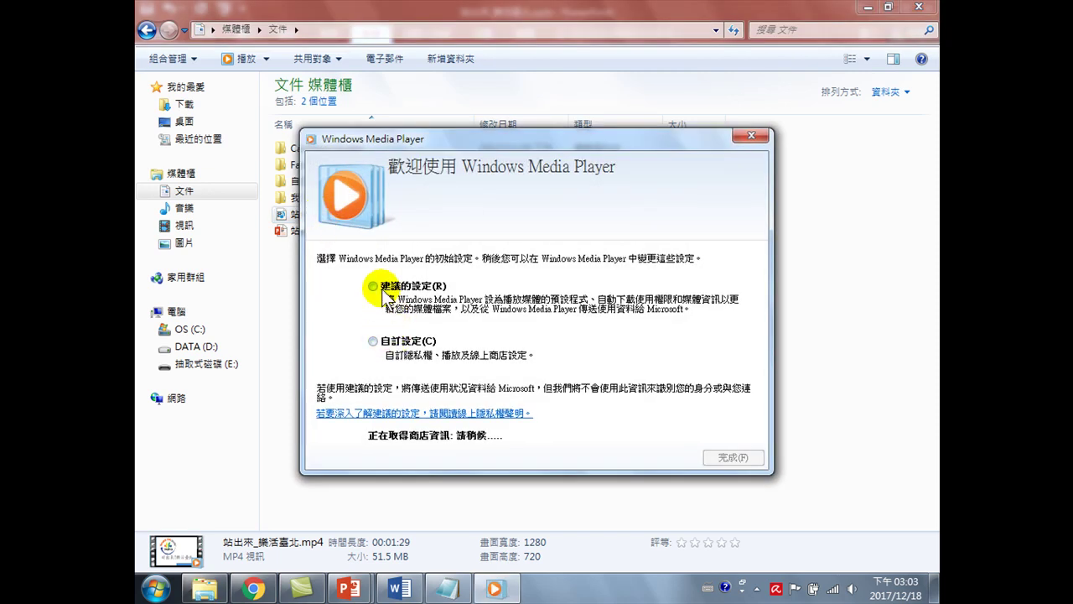
left_click(375, 287)
left_click(732, 457)
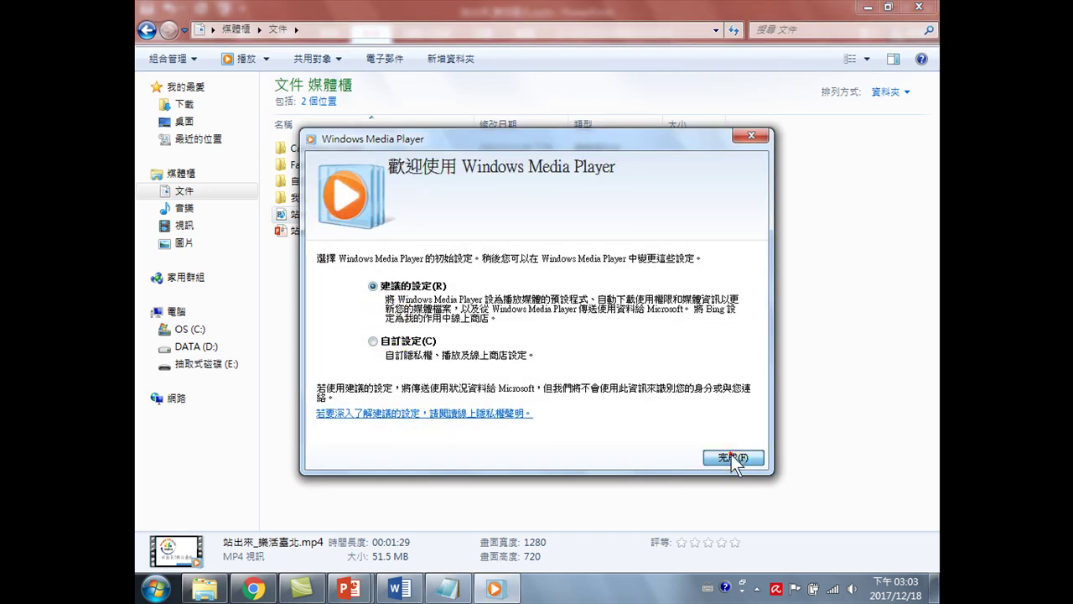